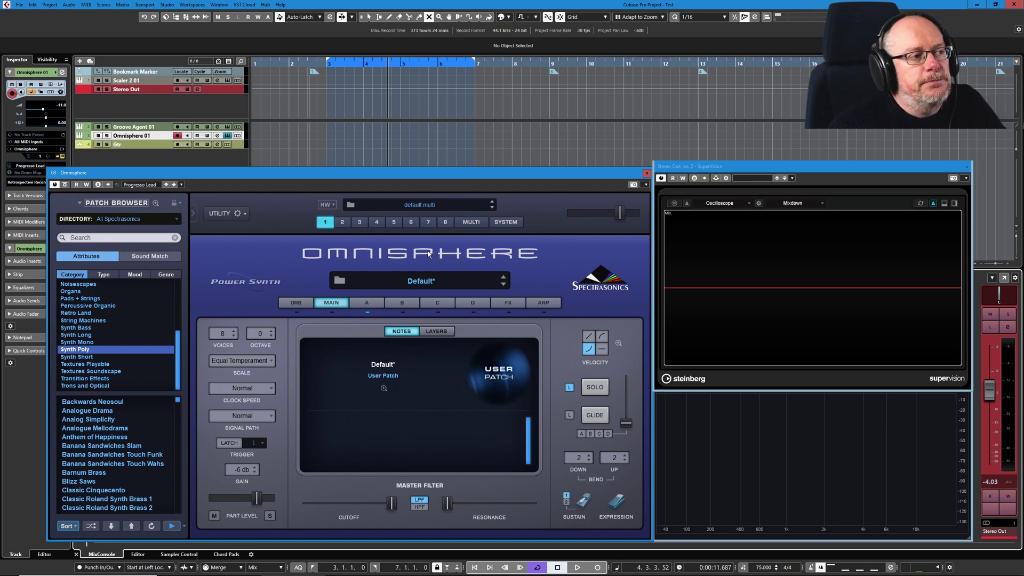
Switch to the multi mixer page, where the default multi is still loaded.
left_click(474, 223)
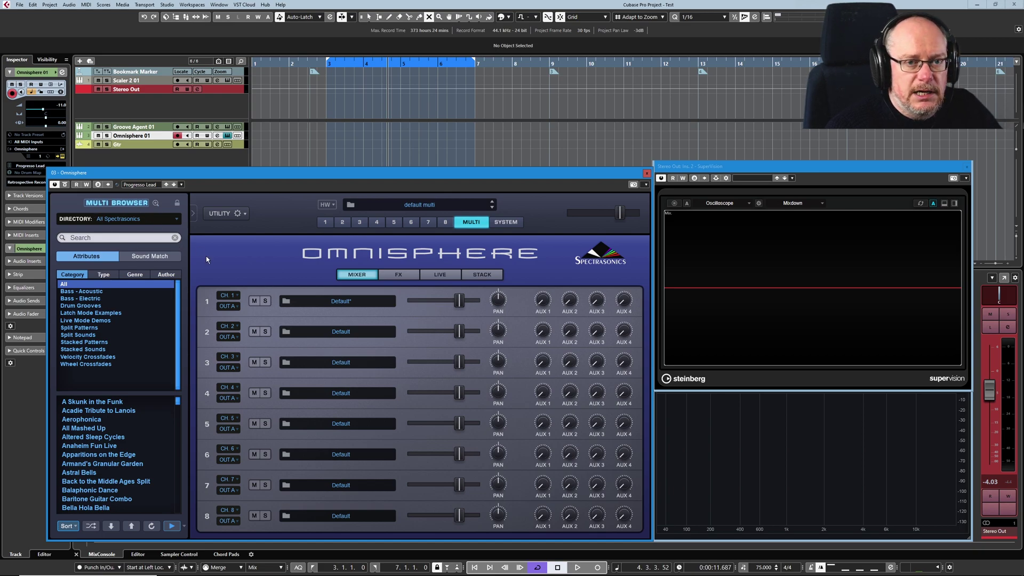
Pick Astral Bells in the Multi Browser and confirm the overwrite warning.
left_click(84, 472)
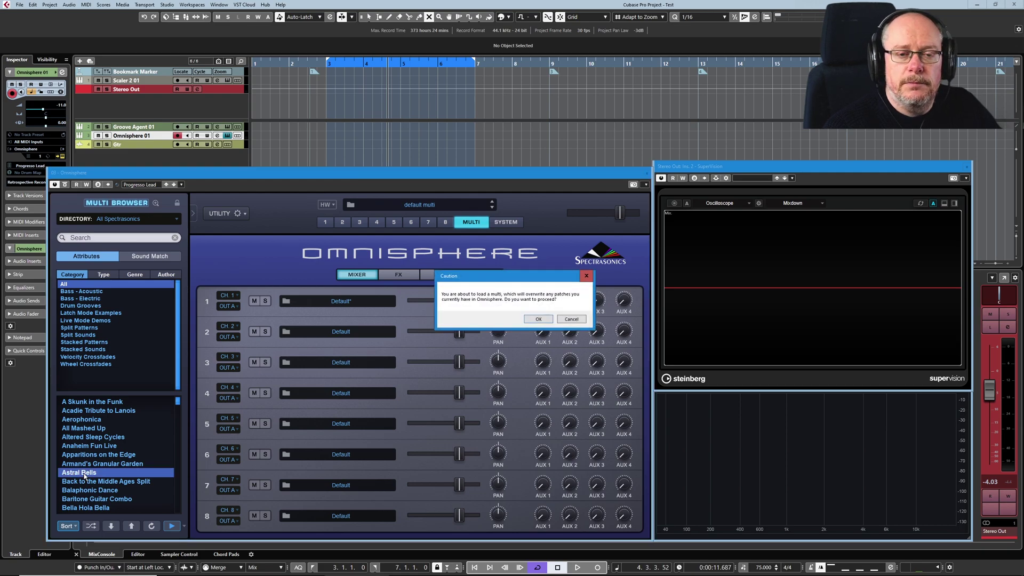
left_click(539, 320)
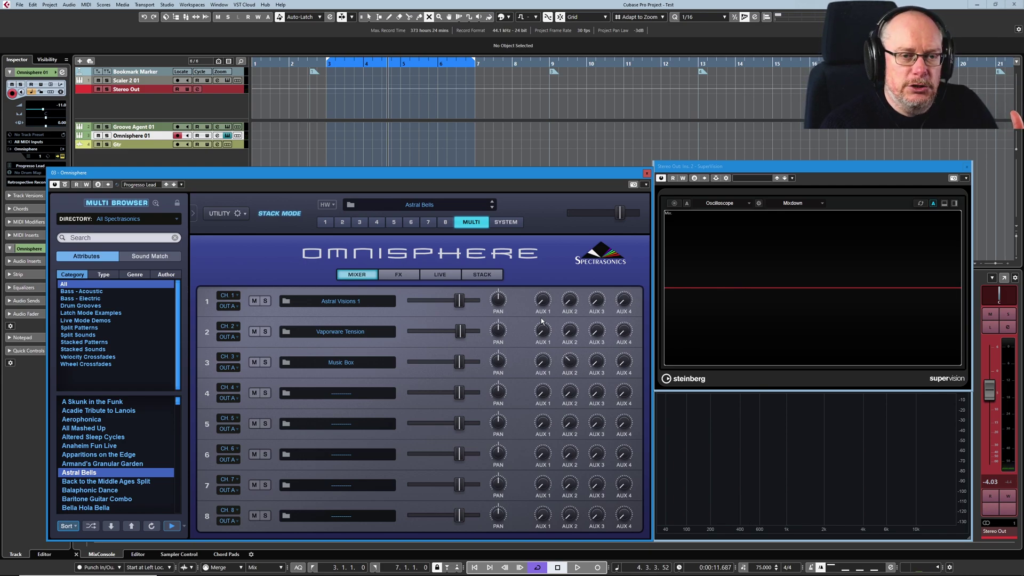
Expand the Multi Browser to full window and turn on Auto Play.
left_click(124, 203)
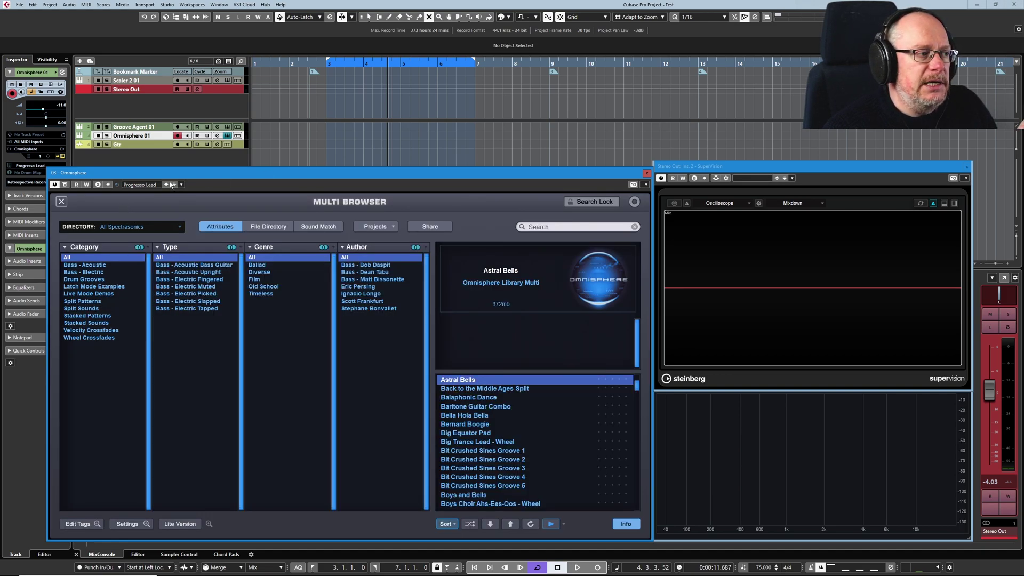
left_click(563, 524)
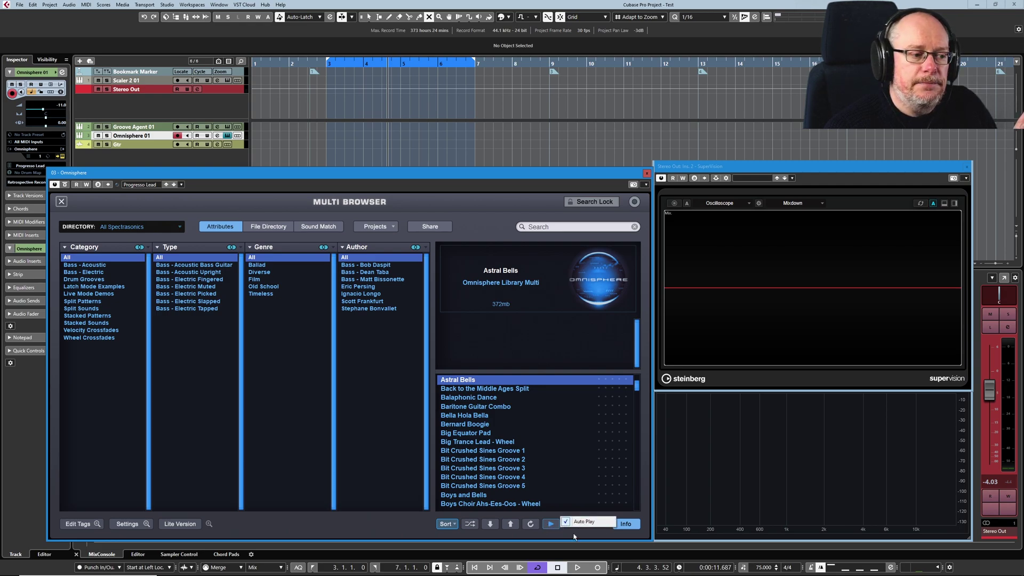
left_click(575, 533)
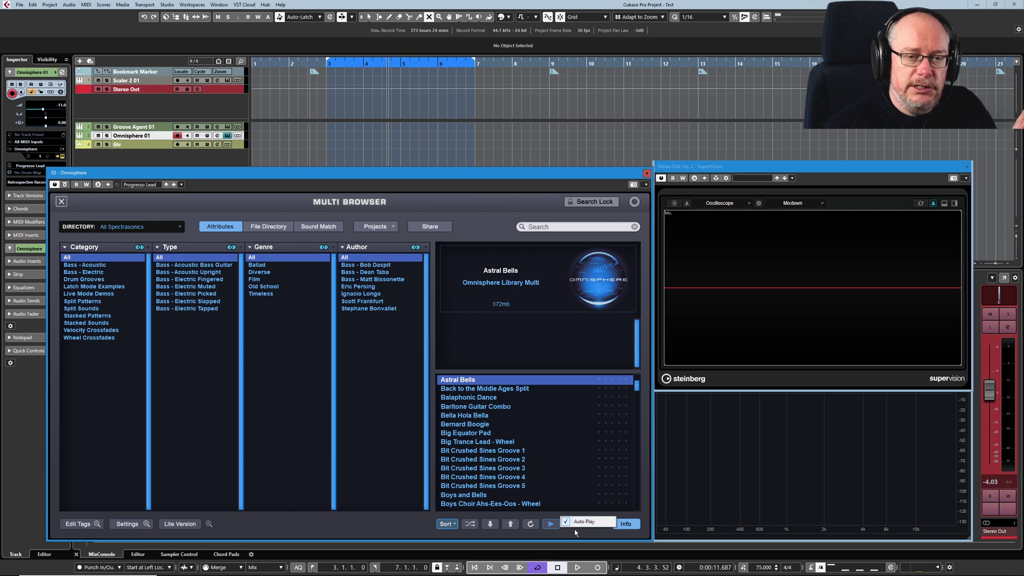
Collapse the browser to a sidebar, solo parts 1, 2 and 3 in turn, then clear all solos.
left_click(60, 202)
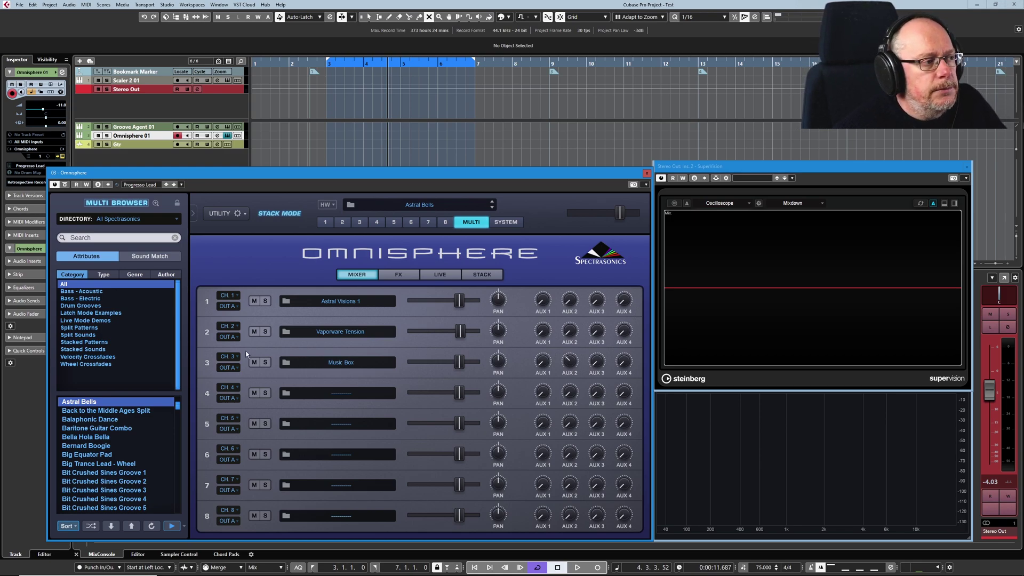
left_click(267, 301)
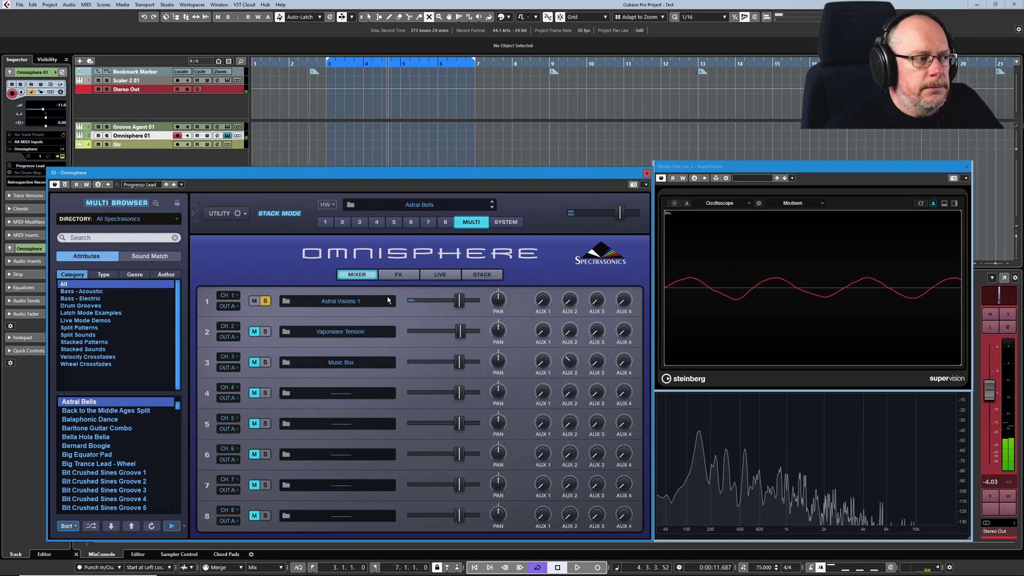
left_click(265, 331)
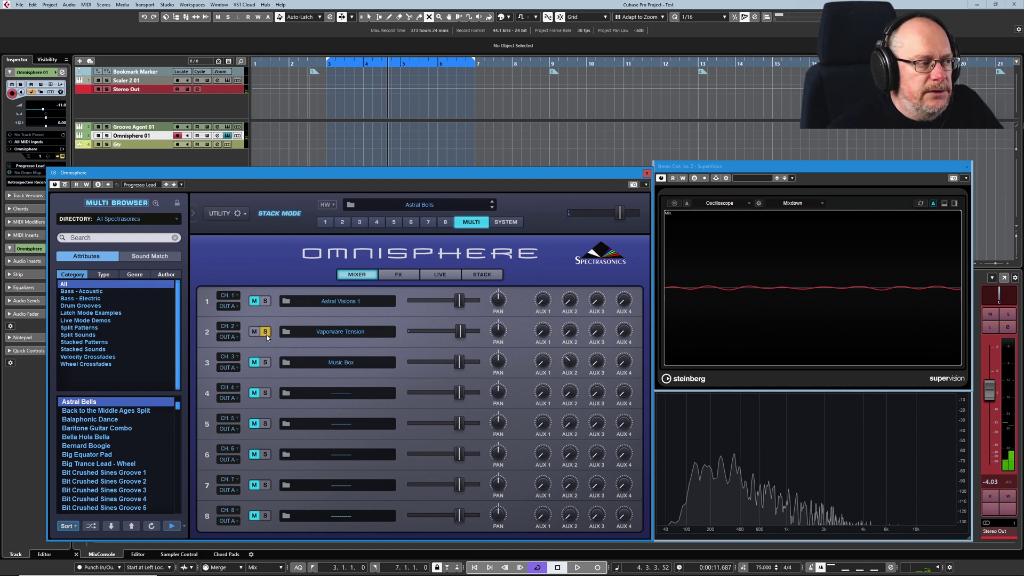
left_click(267, 336)
left_click(265, 362)
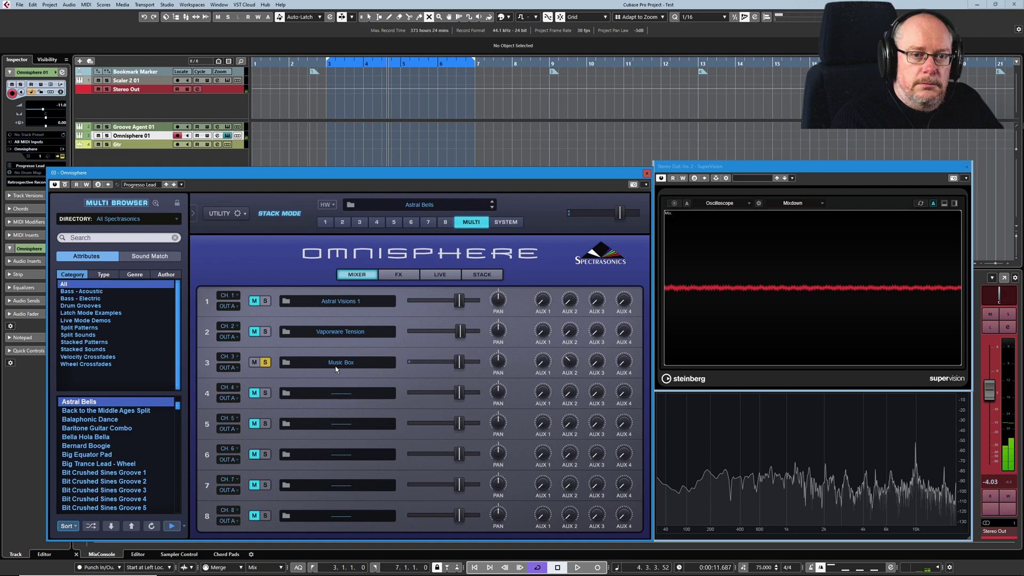
left_click(267, 364)
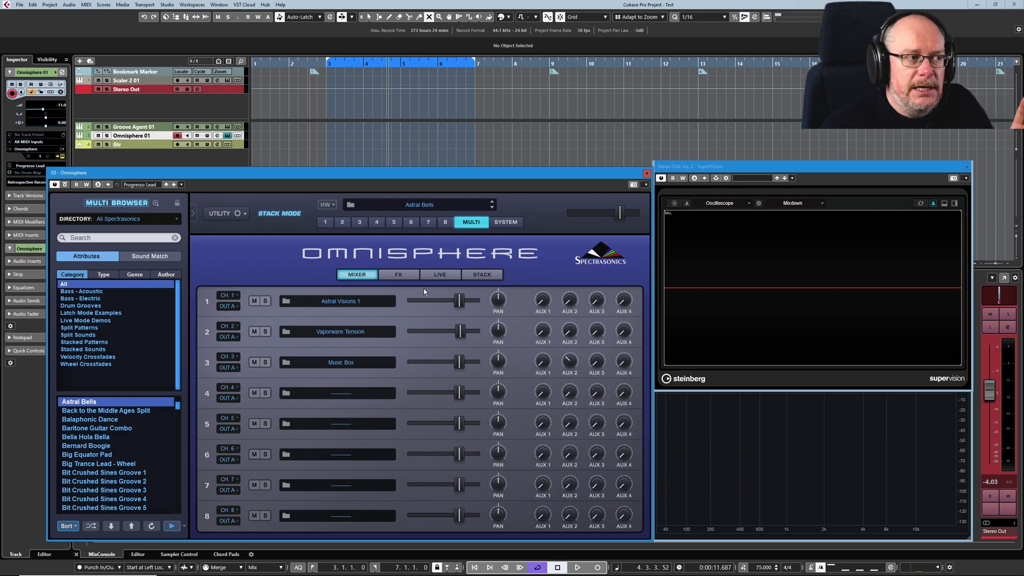
View part 1's Astral Visions 1 patch, then part 2's Vaporware Tension.
left_click(325, 223)
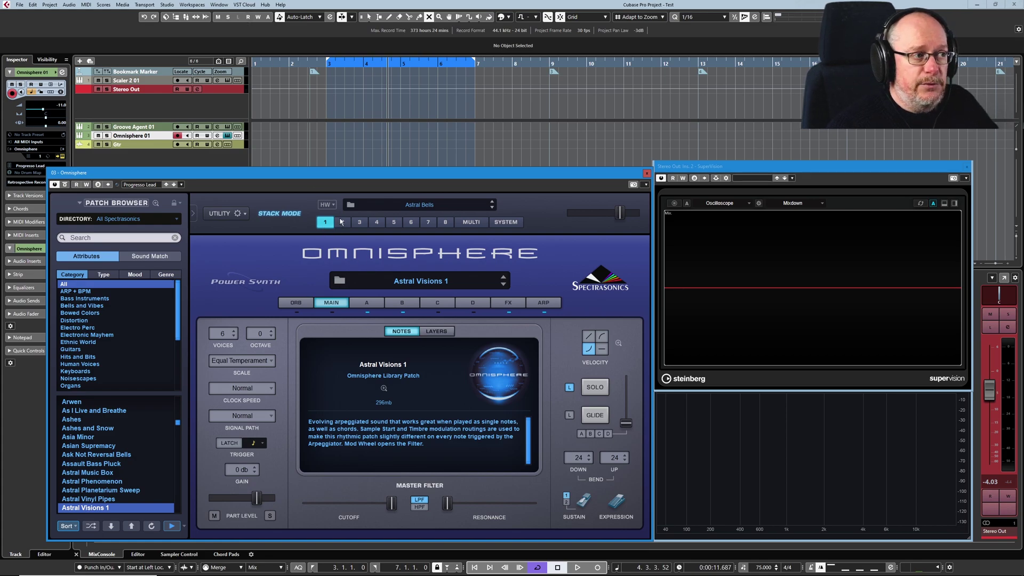
left_click(343, 223)
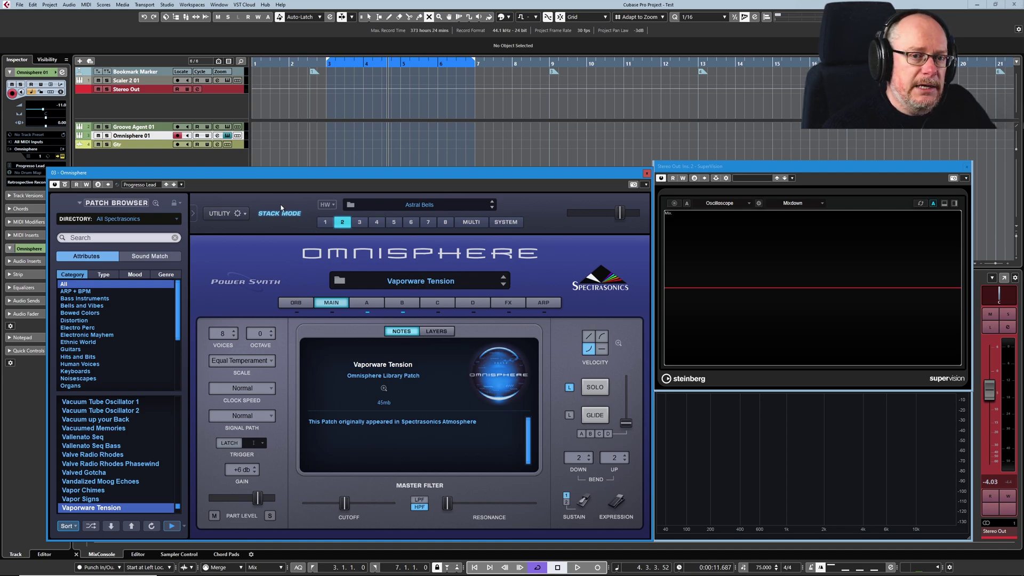
Run UTILITY > Initialize Multi and confirm, replacing Astral Bells with Default patches.
left_click(245, 216)
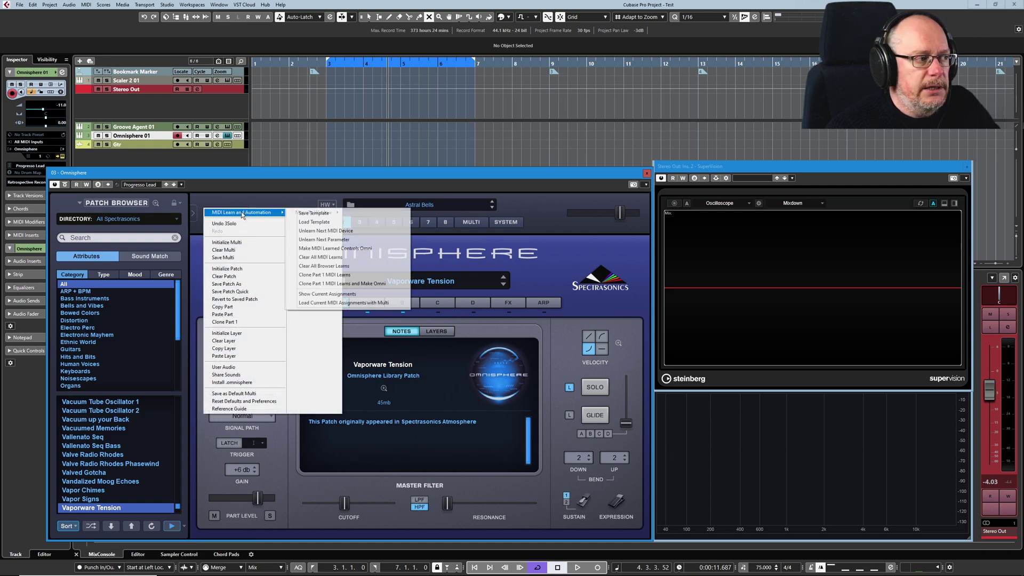
left_click(233, 243)
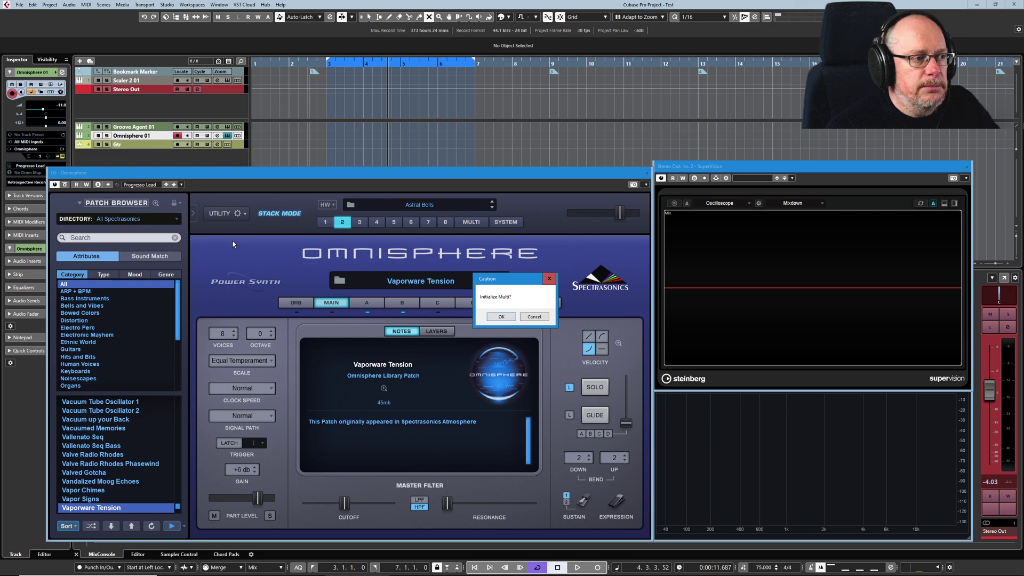
left_click(496, 318)
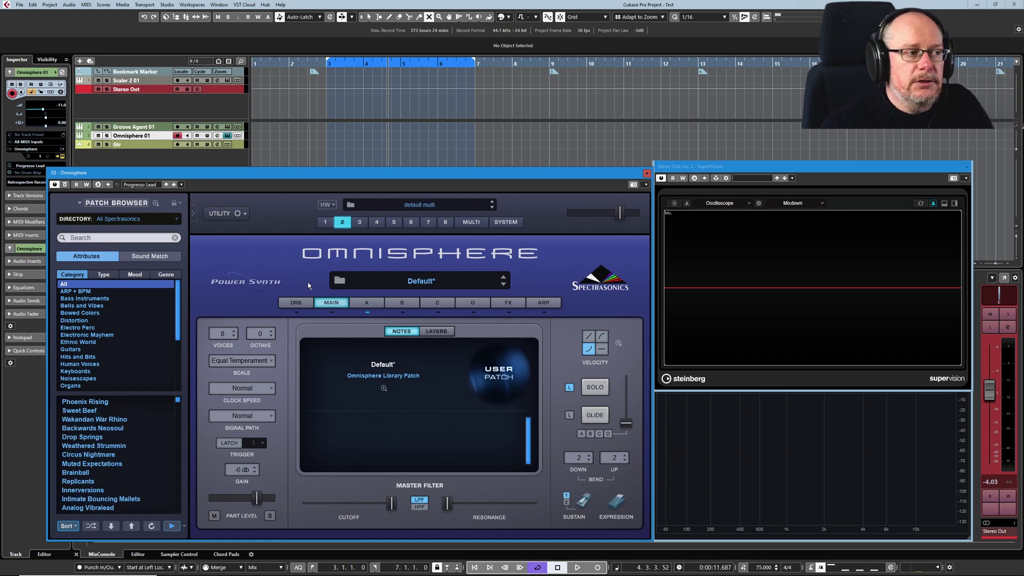
Show part 1's page, now holding the Default patch.
left_click(325, 222)
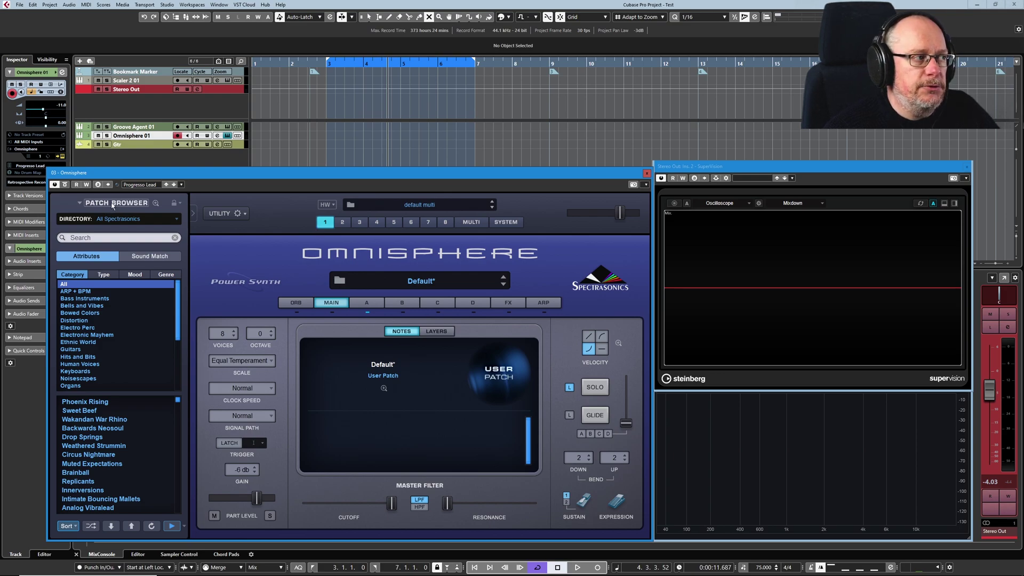
Check the multi mixer, then return to part 1's main page and Patch Browser.
left_click(472, 222)
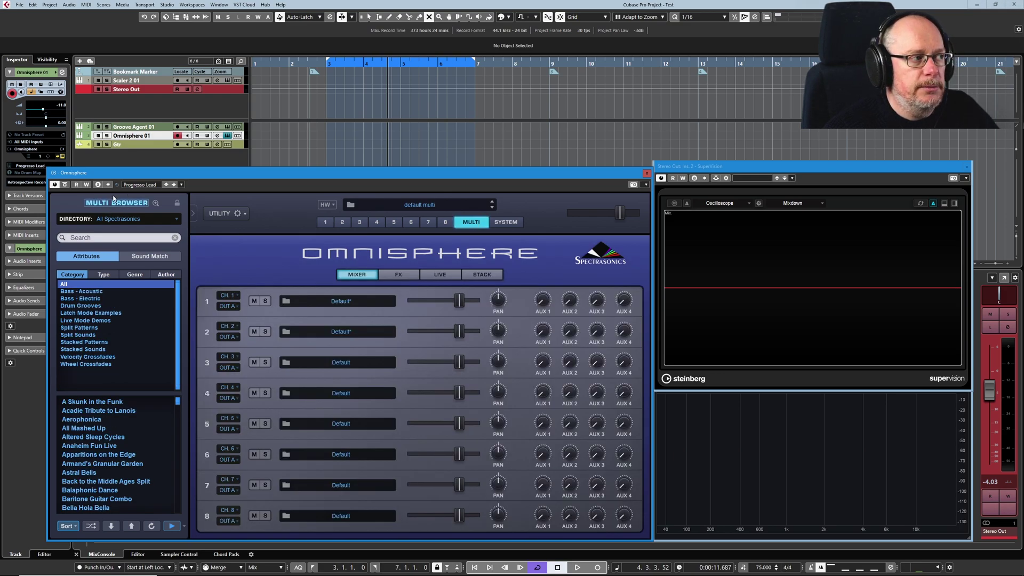
left_click(324, 222)
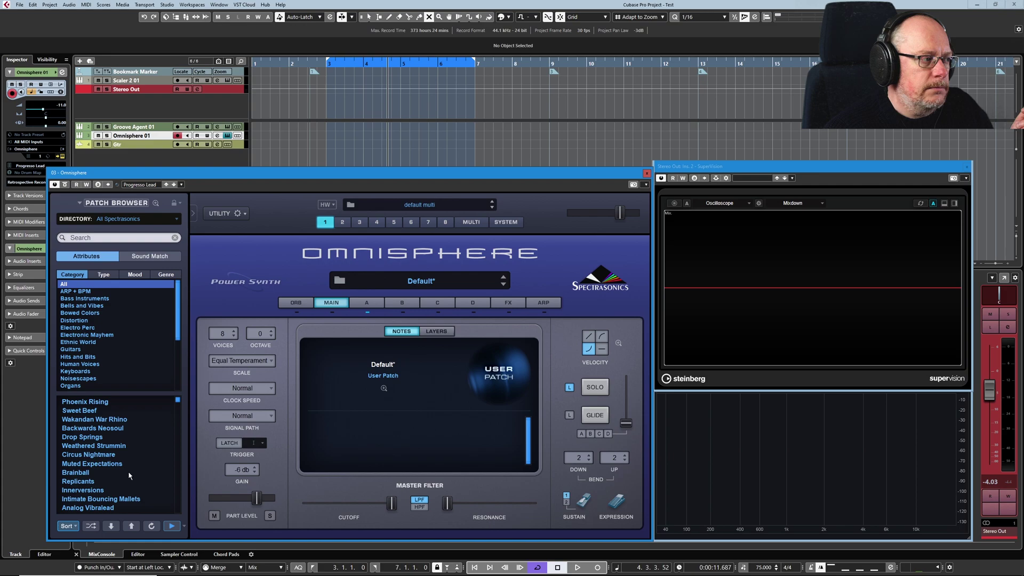
Filter the Patch Browser to Synth Poly and load JayPee Heaven Trance into part 1.
scroll(117, 349, "down", 3)
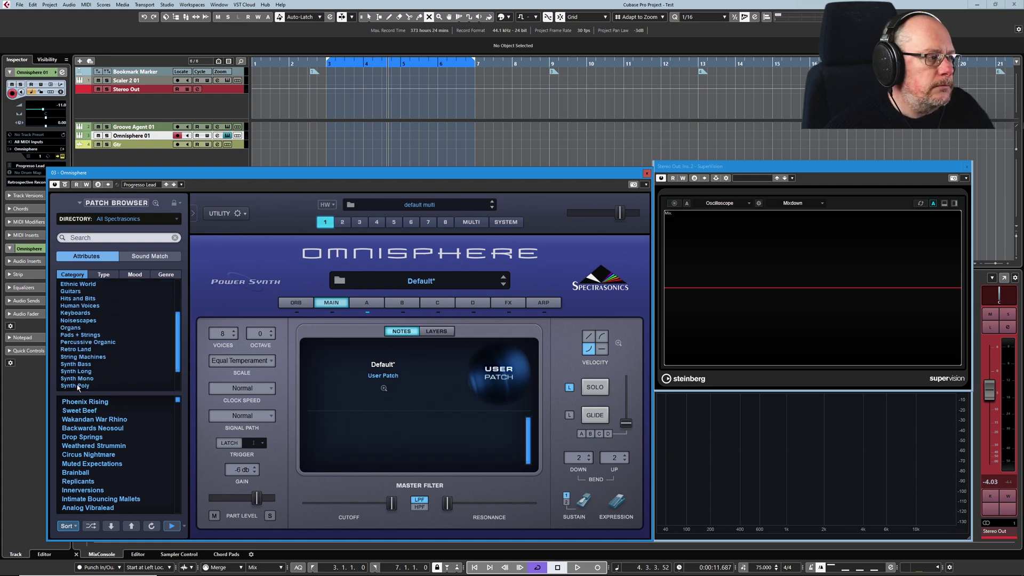
left_click(82, 386)
scroll(112, 446, "down", 8)
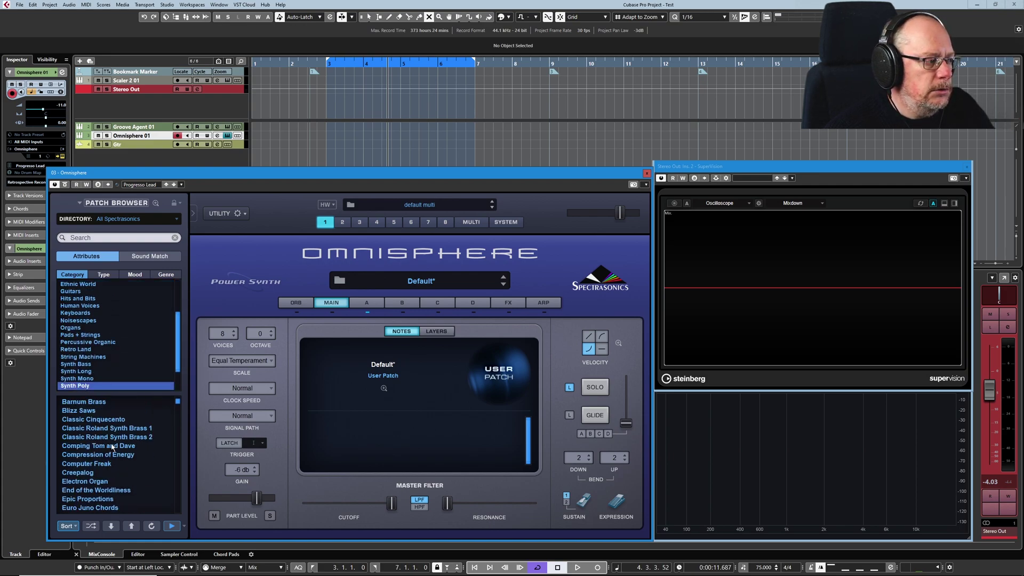
scroll(98, 467, "up", 8)
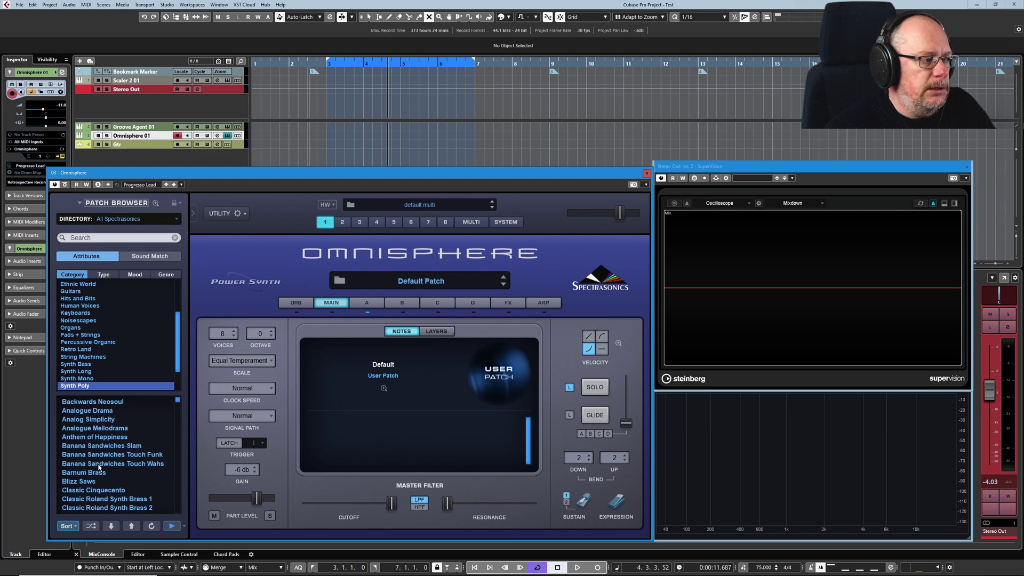
left_click(99, 468)
scroll(107, 465, "down", 8)
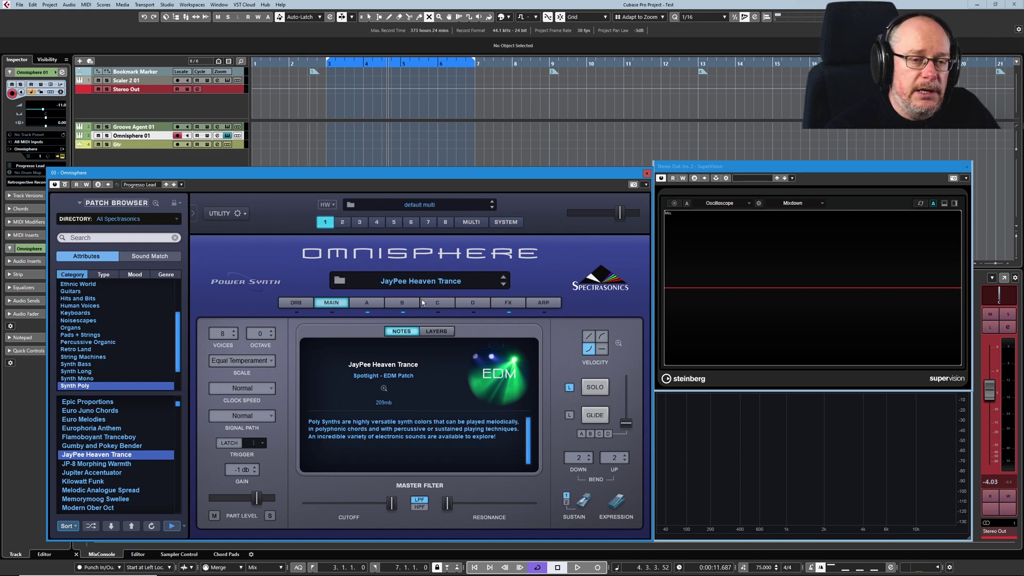
Open Layer A's edit page, then bring up the Omnisphere Guide PDF at section 2.2.
left_click(368, 303)
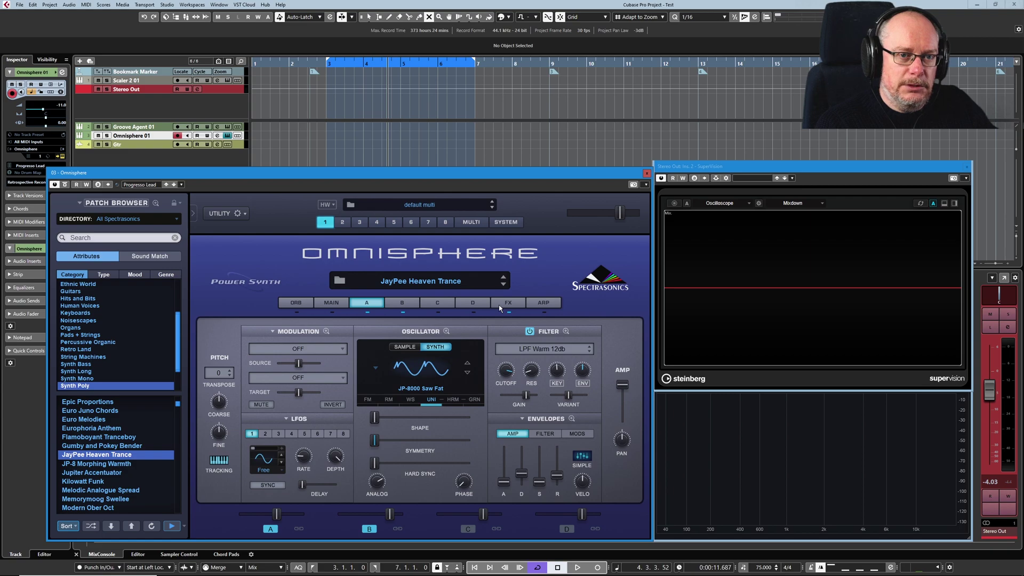
key("alt+Tab")
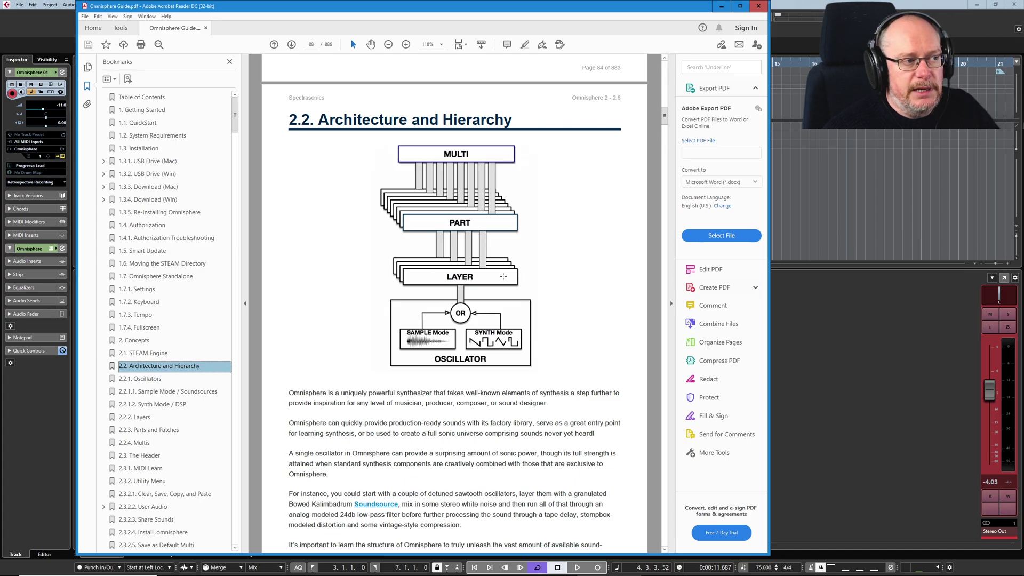
Minimize the PDF guide and set Layer A's oscillator to SAMPLE mode with an empty soundsource.
left_click(721, 6)
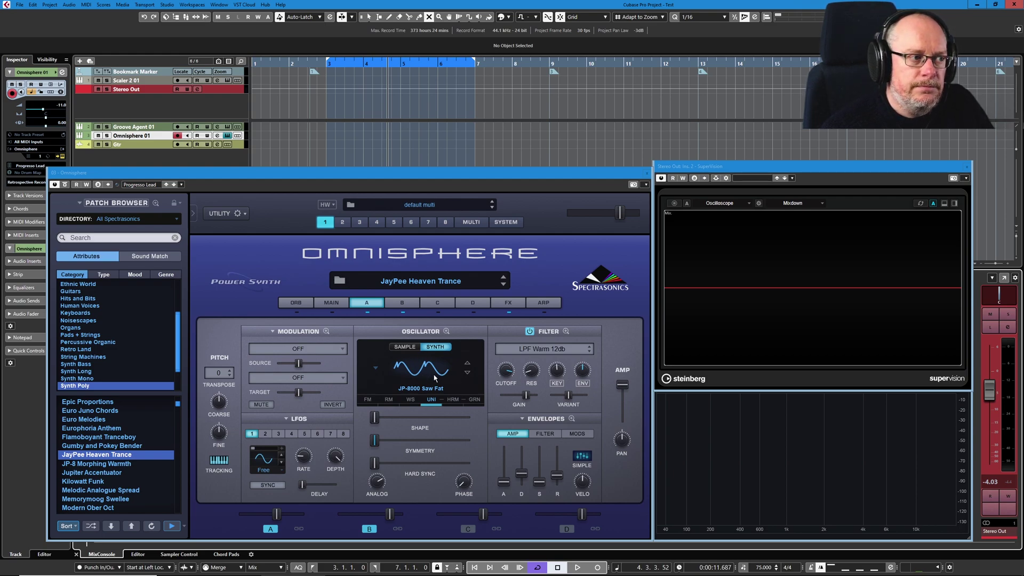
left_click(406, 347)
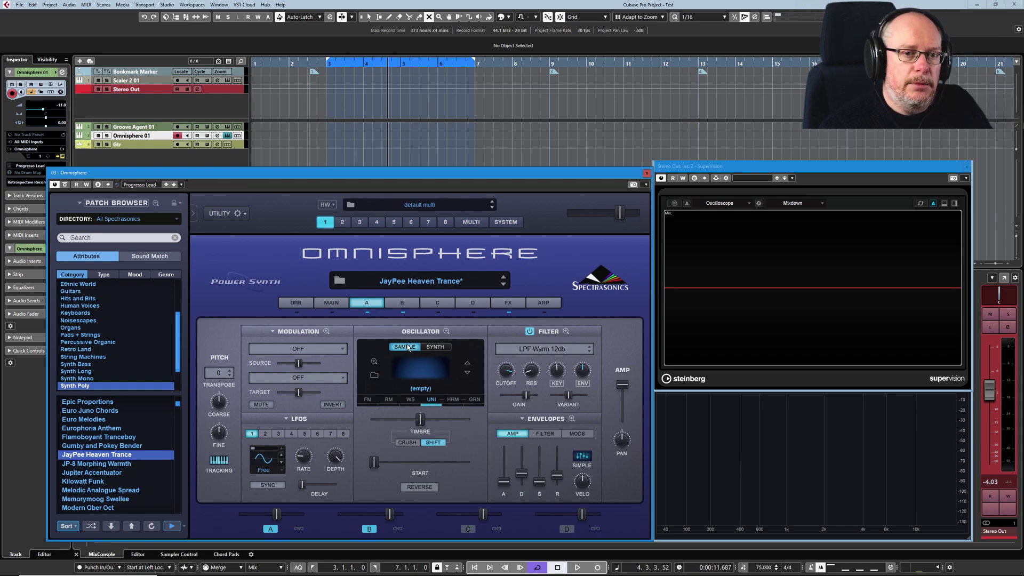
Compare Layer A with Layer B's Supersaw sample, returning Layer A to synth mode on JP-8000 Saw Fat.
left_click(401, 303)
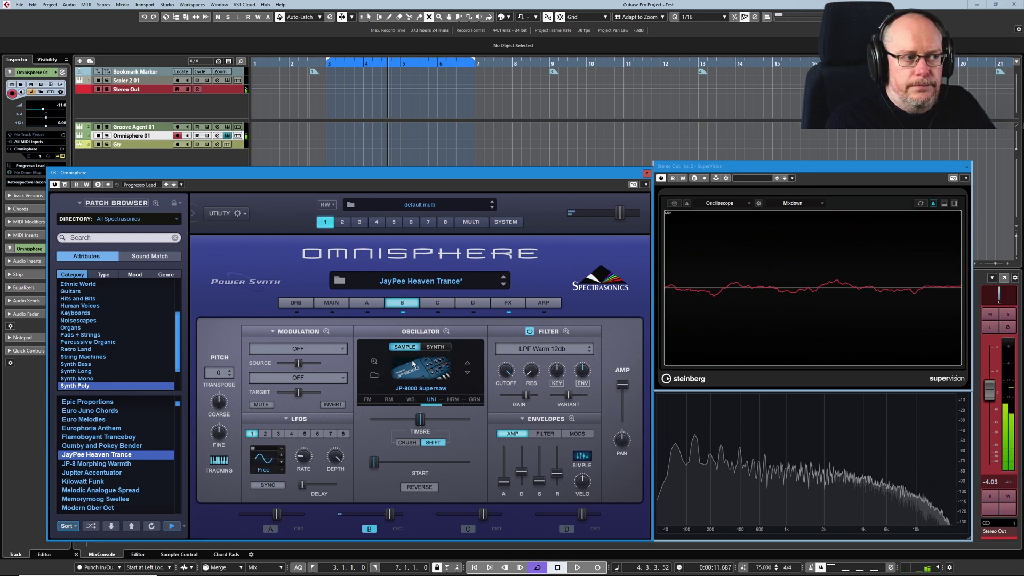
left_click(367, 302)
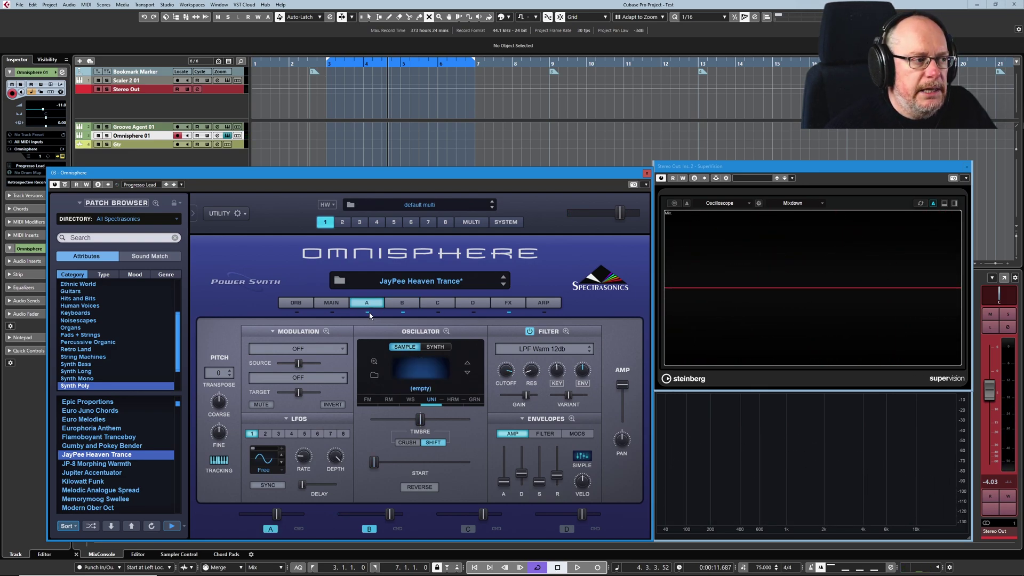
left_click(439, 347)
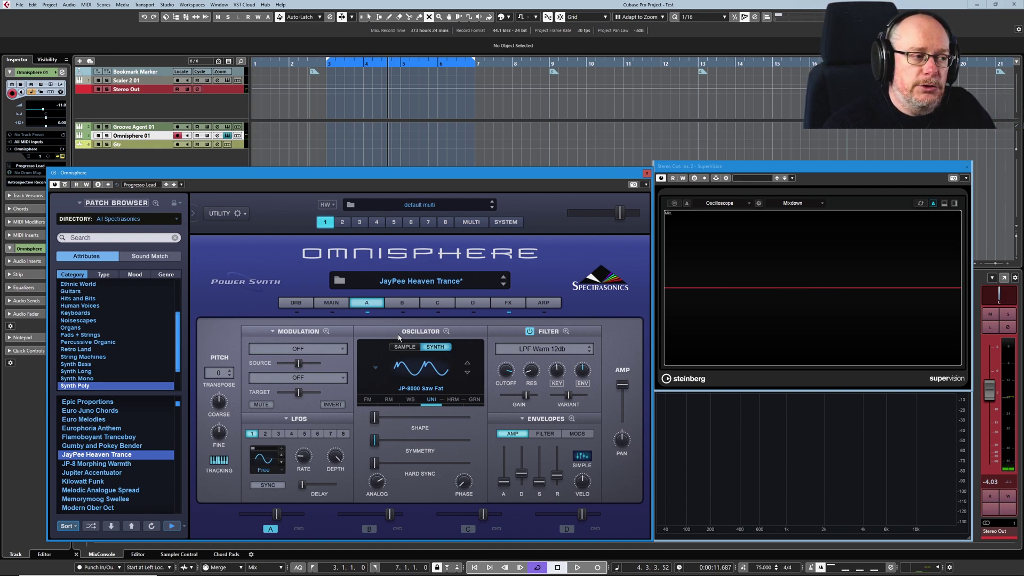
left_click(401, 311)
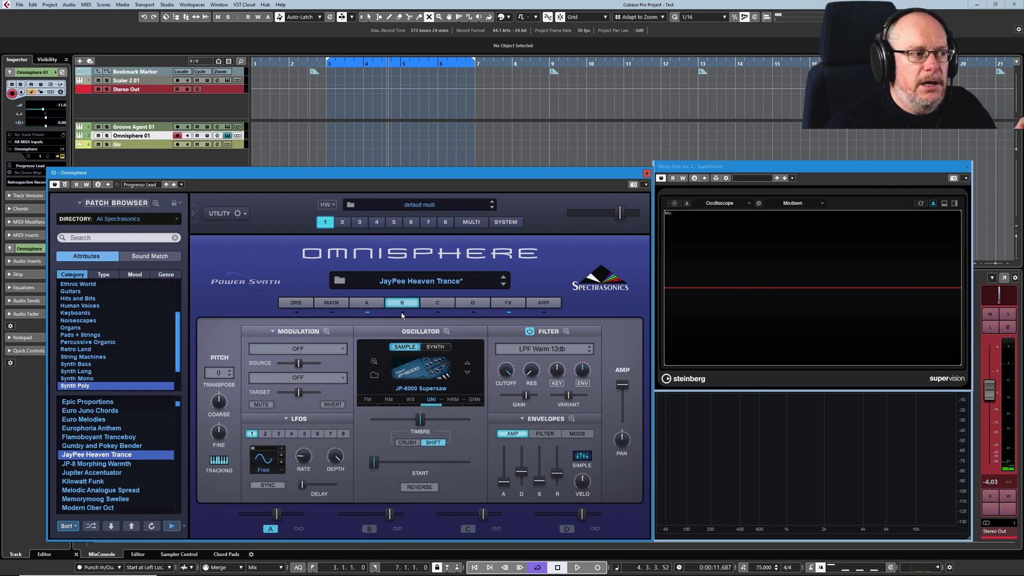
left_click(366, 303)
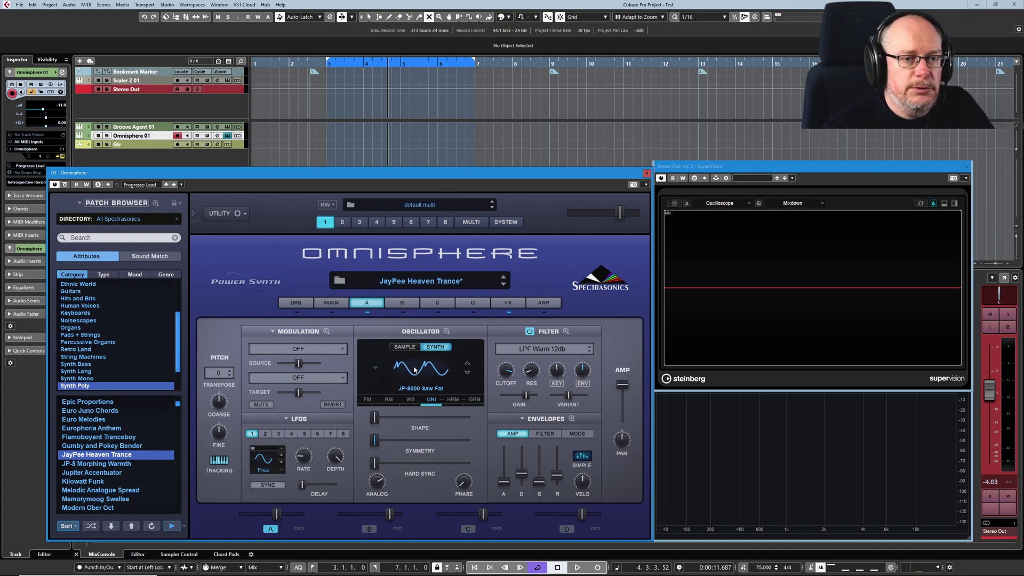
Sweep Layer A's Saw Fat Shape slider through its range, settling at about 0.610.
left_click_drag(375, 420, 475, 430)
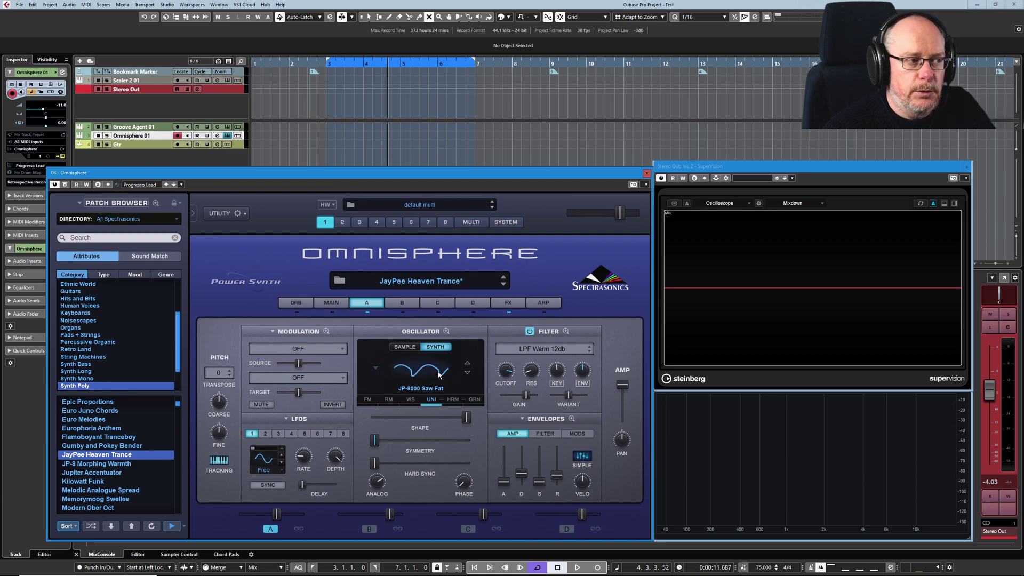
mouse_move(467, 419)
left_click_drag(467, 420, 285, 402)
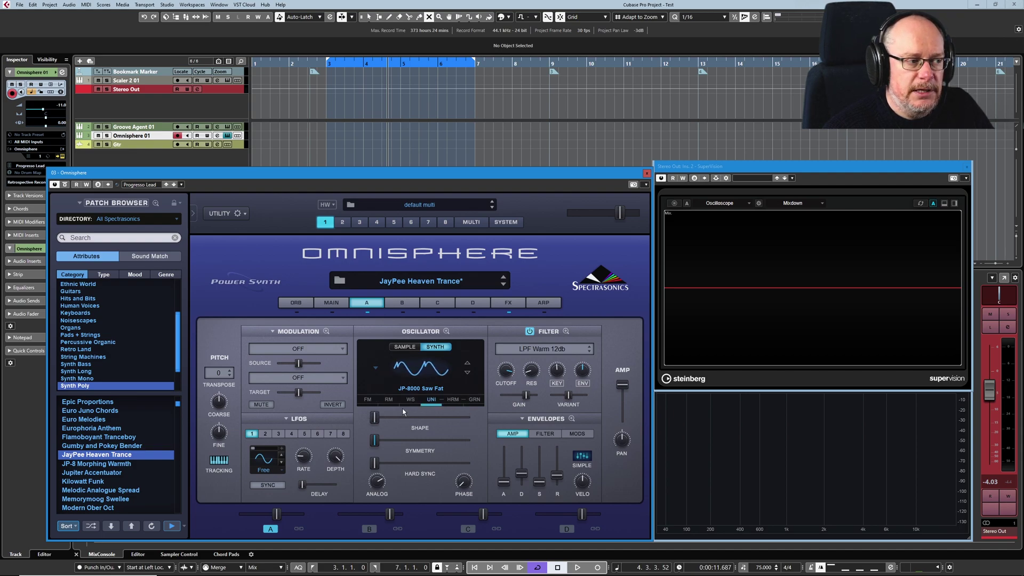
left_click_drag(374, 418, 466, 417)
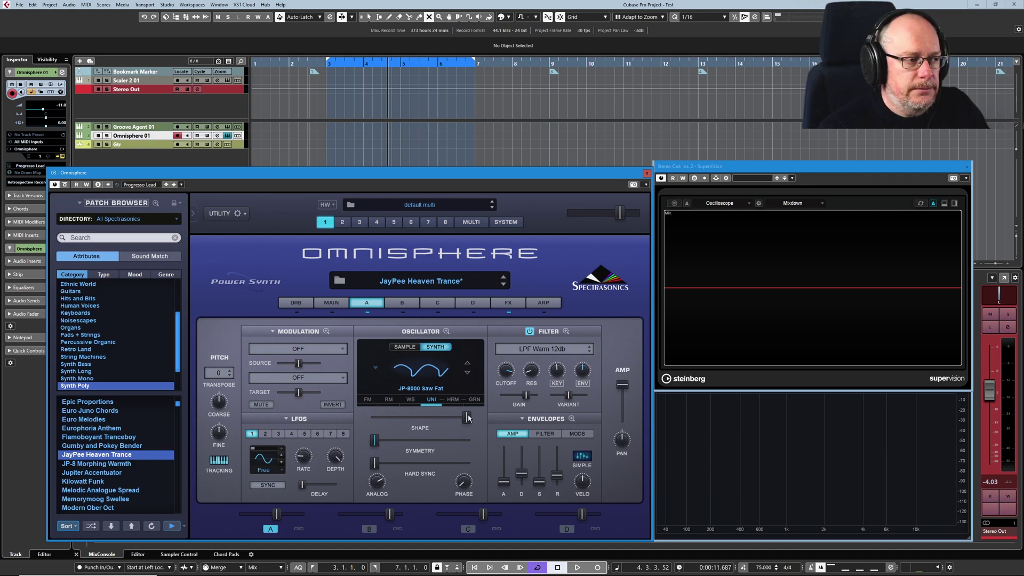
left_click_drag(468, 418, 363, 408)
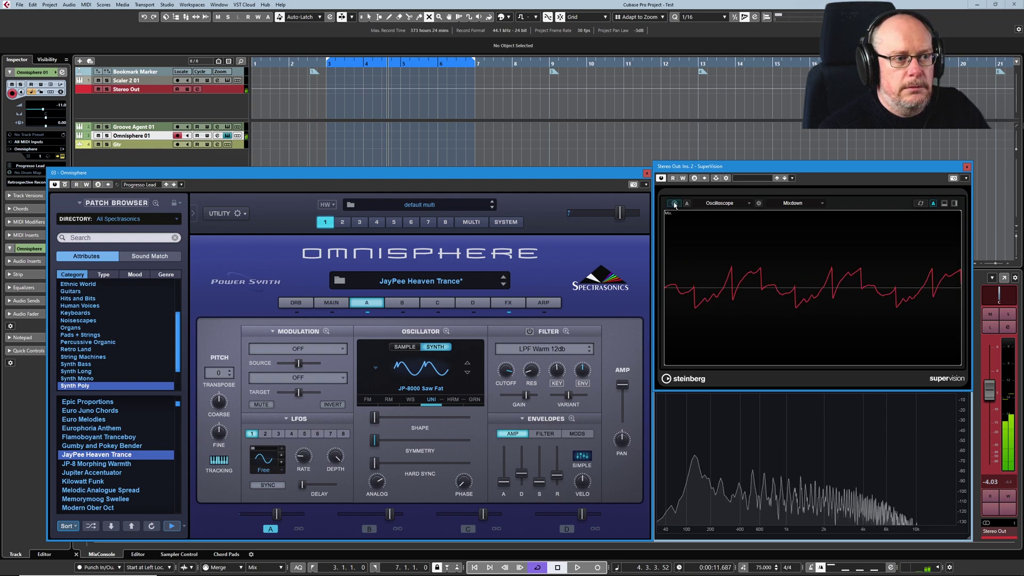
Freeze the SuperVision oscilloscope display with its hold button.
left_click(674, 204)
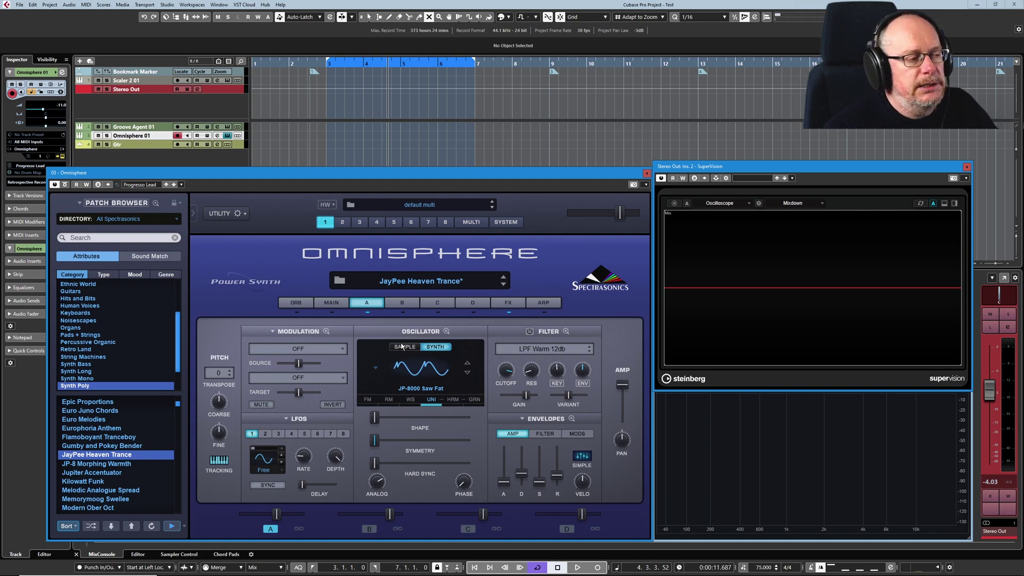
Open Layer B's Soundsource Browser on the JP-8000 Supersaw sample and scroll its description.
left_click(404, 346)
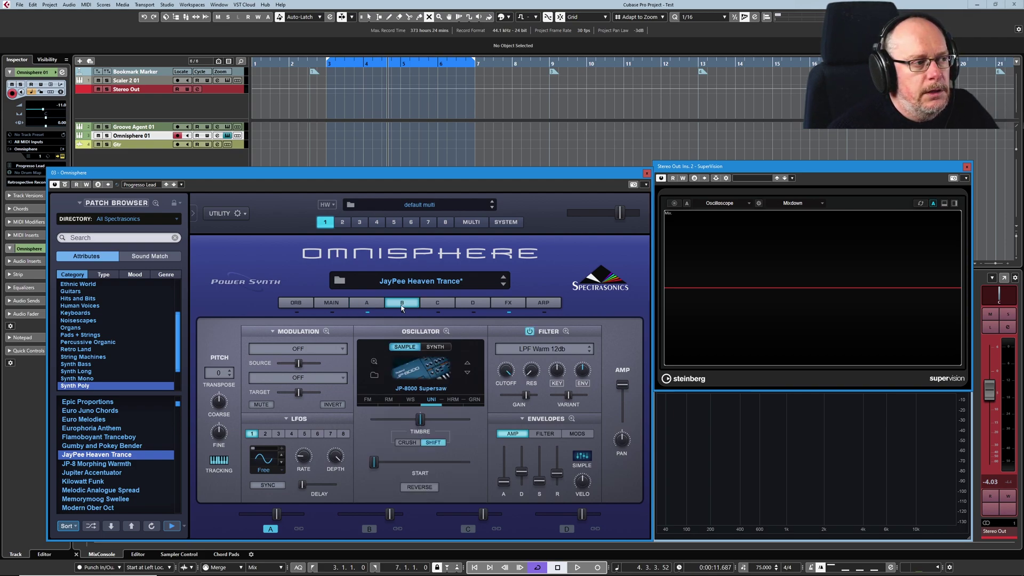
left_click(423, 370)
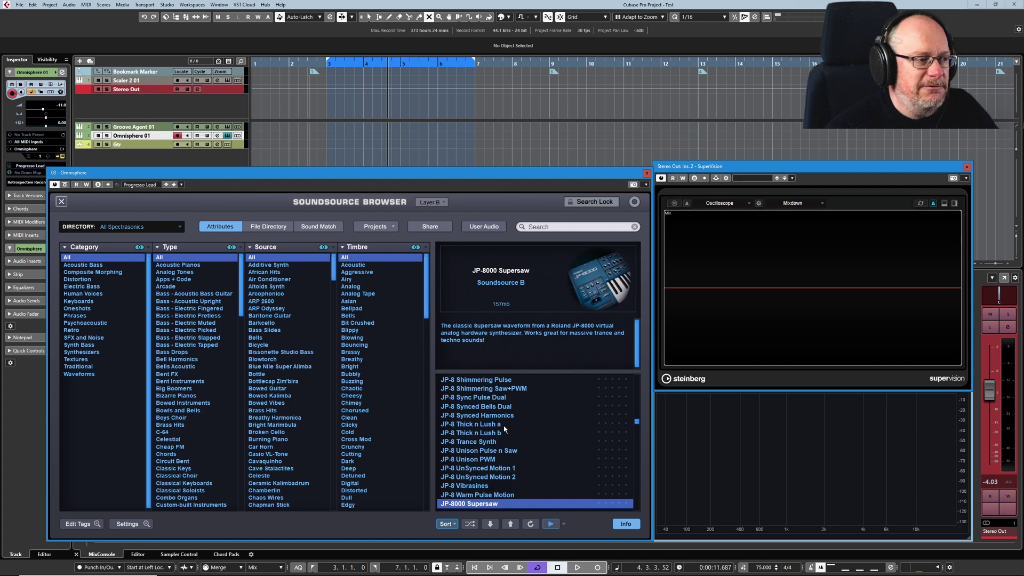
left_click_drag(637, 424, 618, 389)
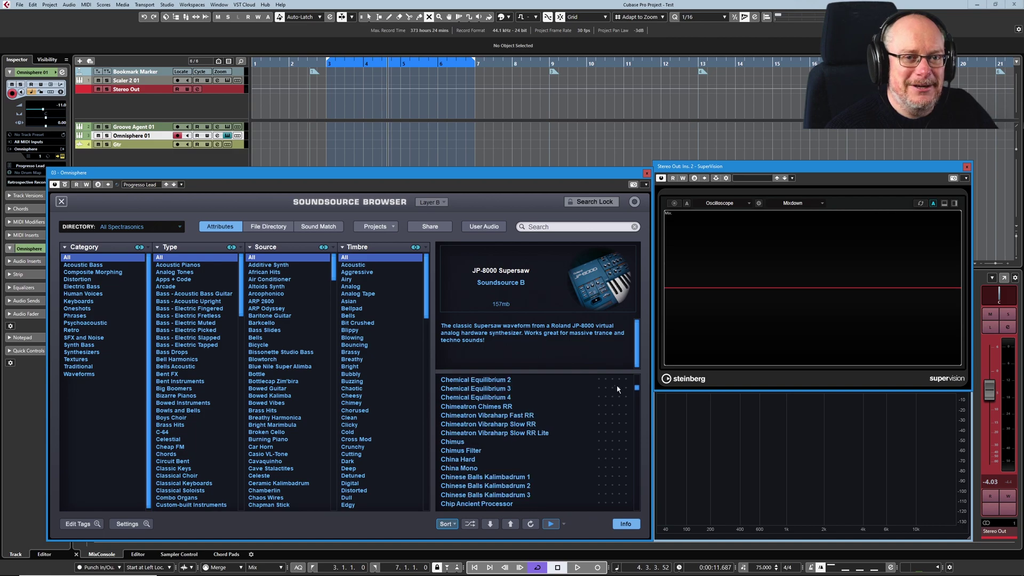
Close the Soundsource Browser, back to Layer B's JP-8000 Supersaw edit page.
left_click(61, 201)
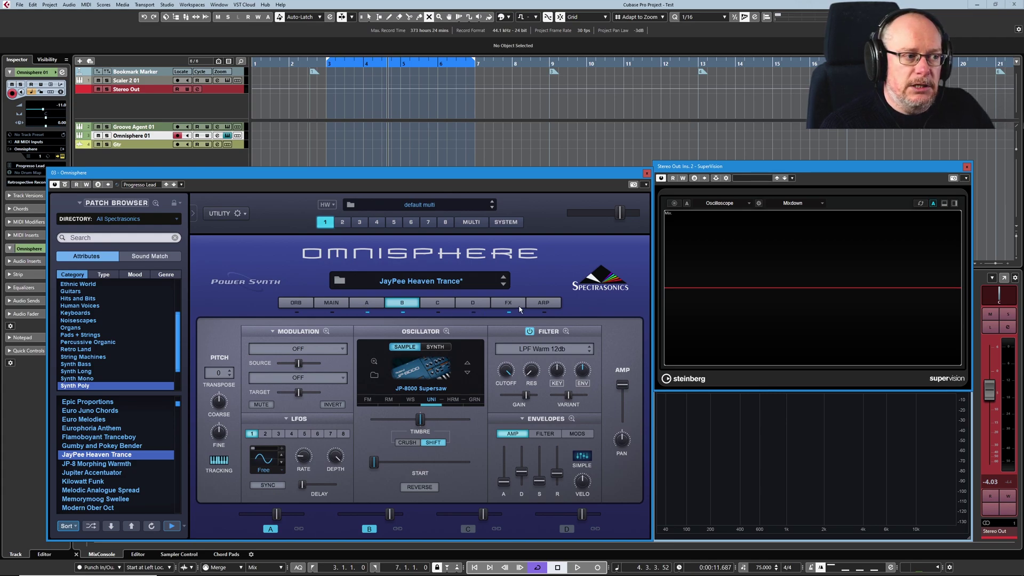
Load a BPM Delay into the third common FX slot after Studio EQ2 and Precision Comp.
left_click(505, 303)
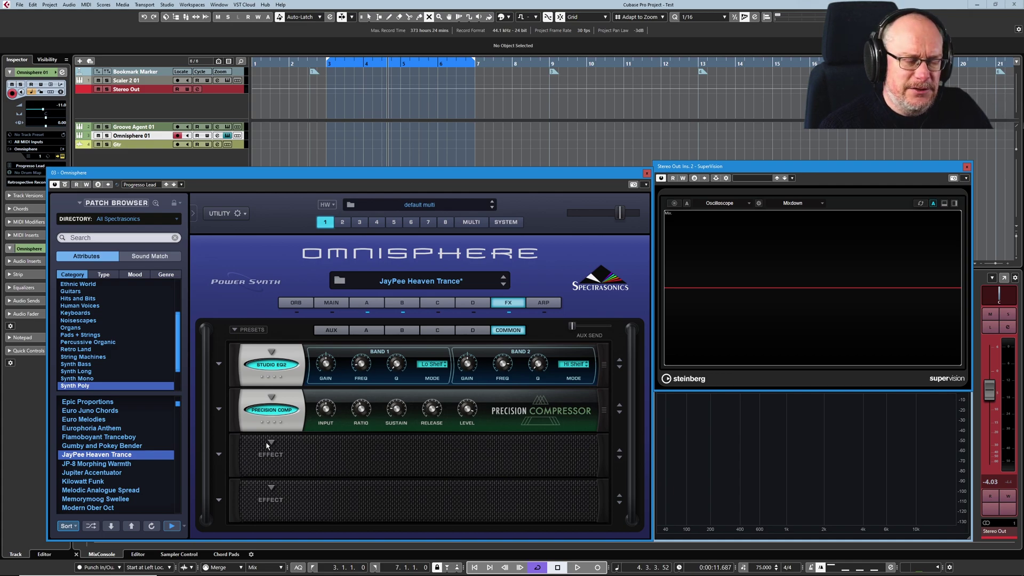
left_click(278, 445)
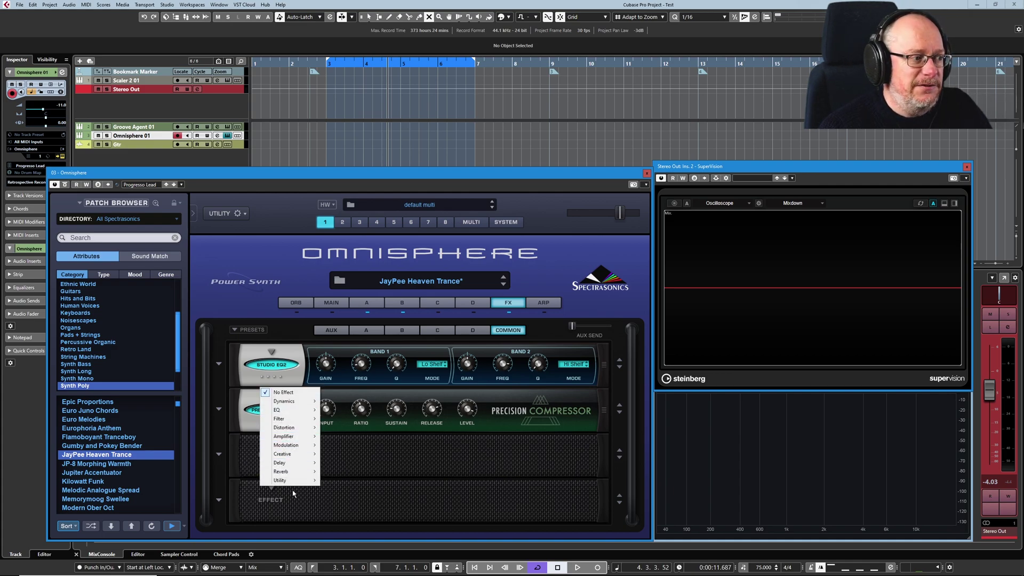
mouse_move(297, 465)
left_click(349, 463)
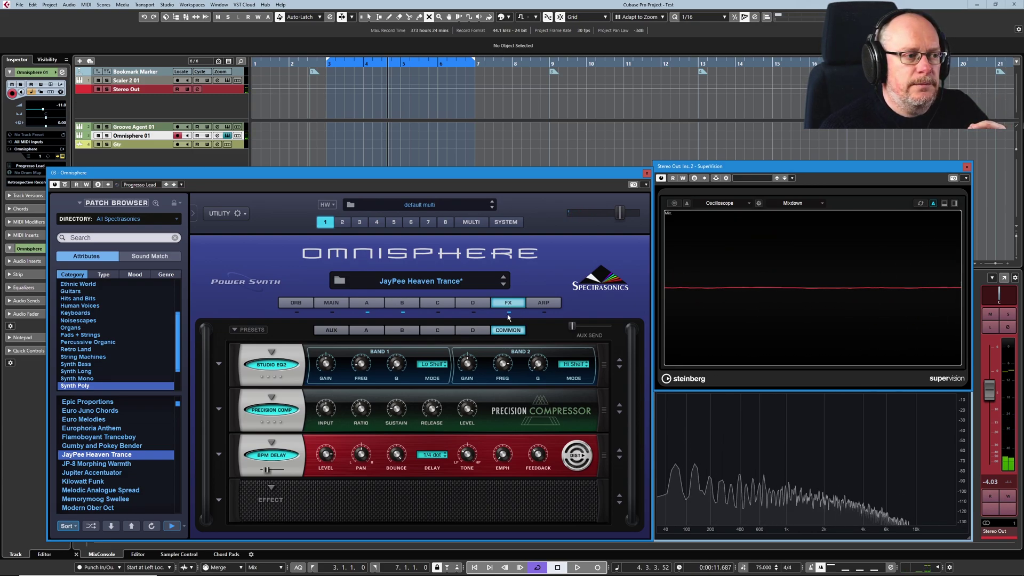
Audition the Up, 1/16, Legato, 1 OCT arpeggiator pattern, then switch the arpeggiator off.
left_click(543, 303)
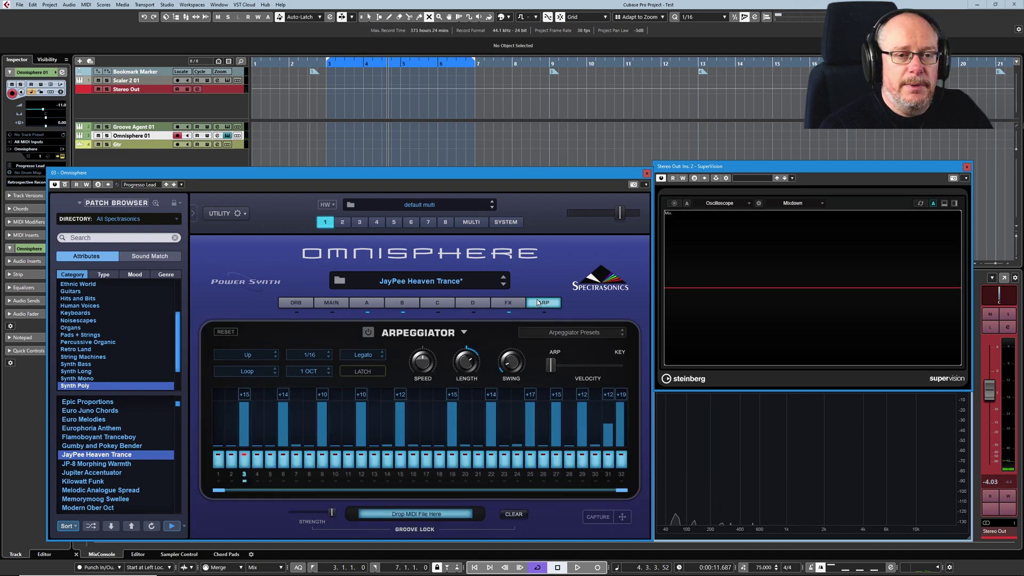
left_click(368, 332)
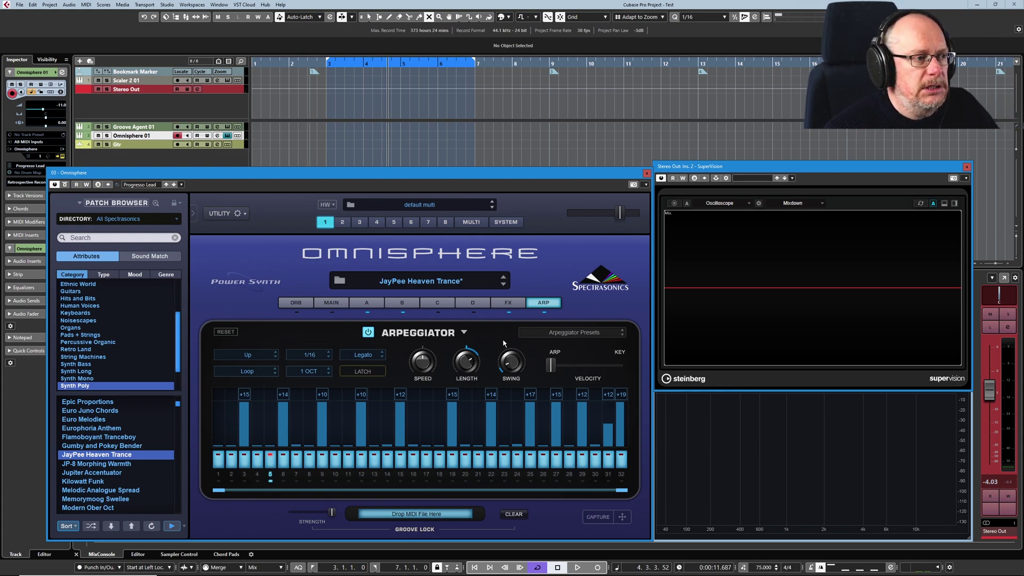
left_click(368, 331)
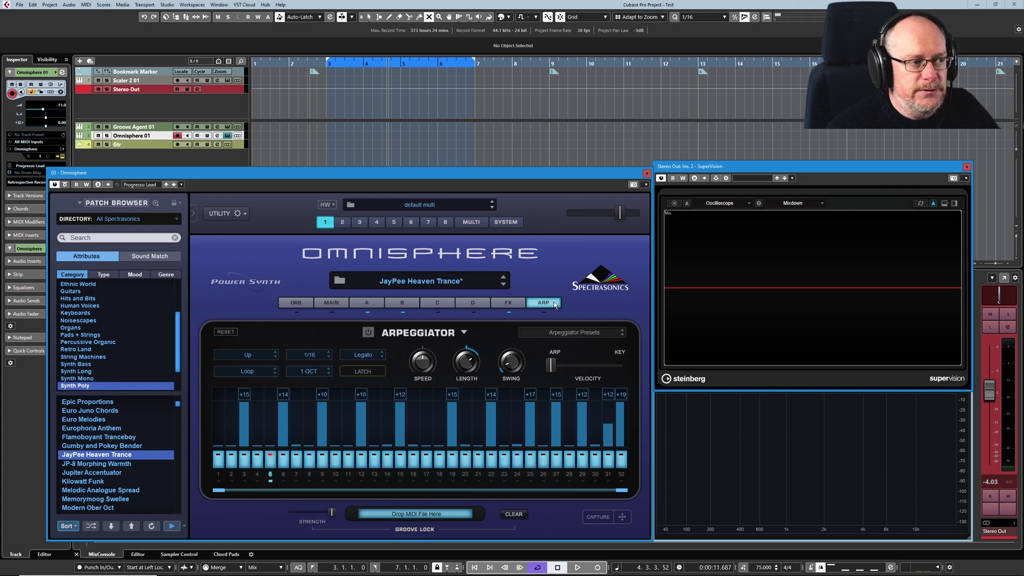
Switch on the Orb and drag its control point off centre toward the outer ring.
left_click(296, 302)
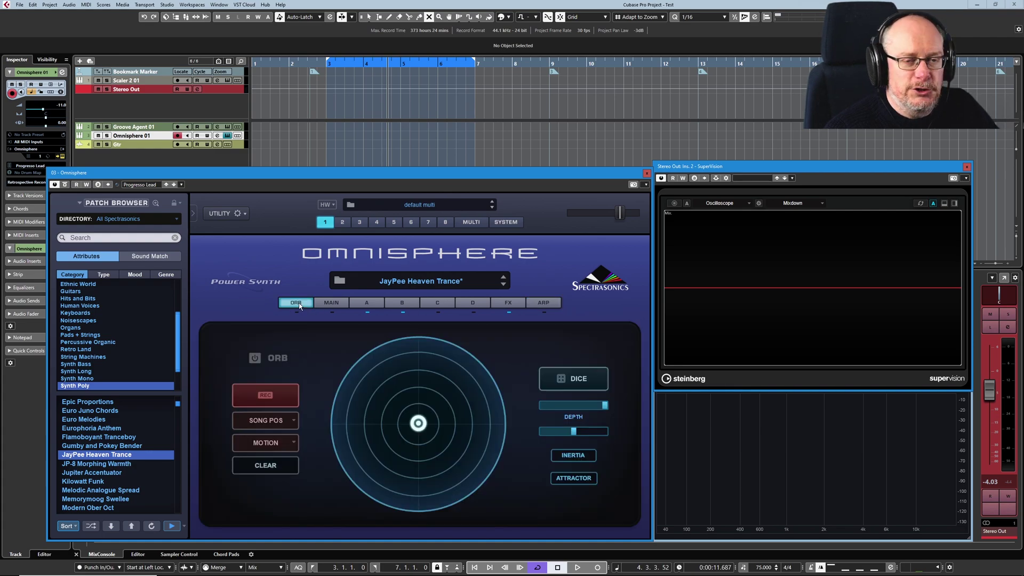
left_click(255, 358)
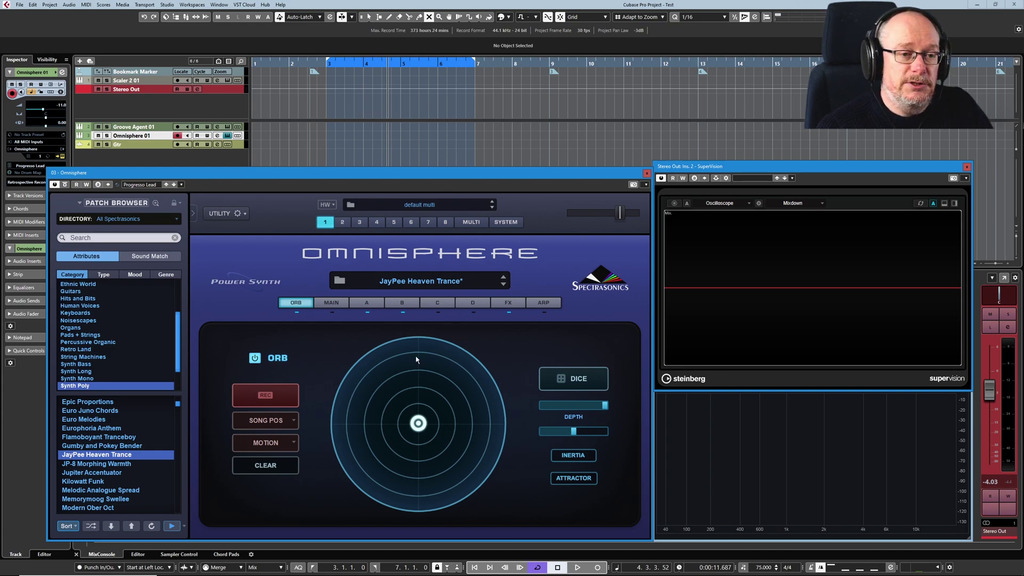
left_click_drag(418, 425, 432, 408)
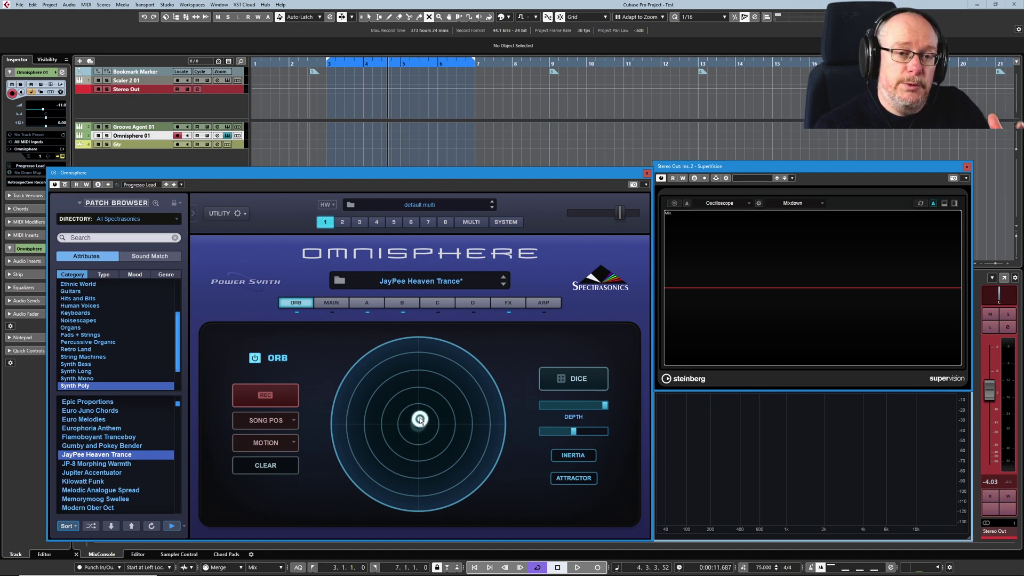
left_click_drag(420, 419, 419, 349)
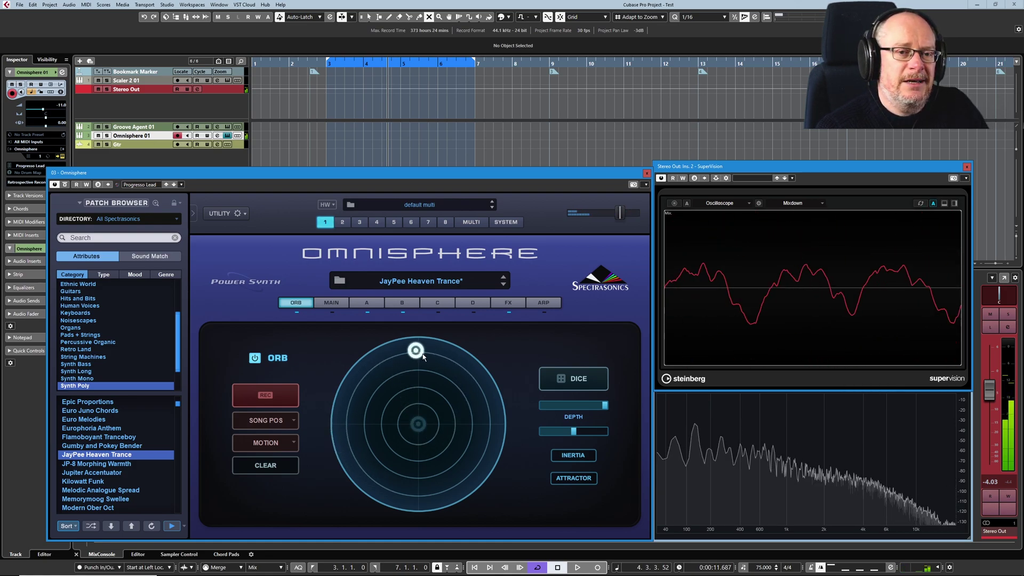
Randomise the Orb with DICE, nudge its handle, then switch the Orb off and recentre it.
left_click(578, 382)
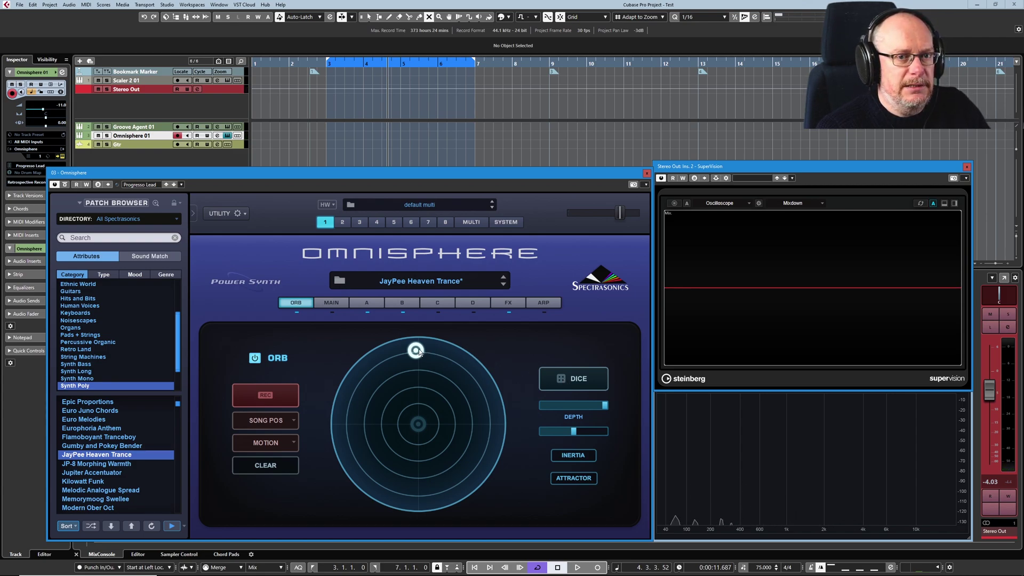
left_click_drag(420, 353, 416, 396)
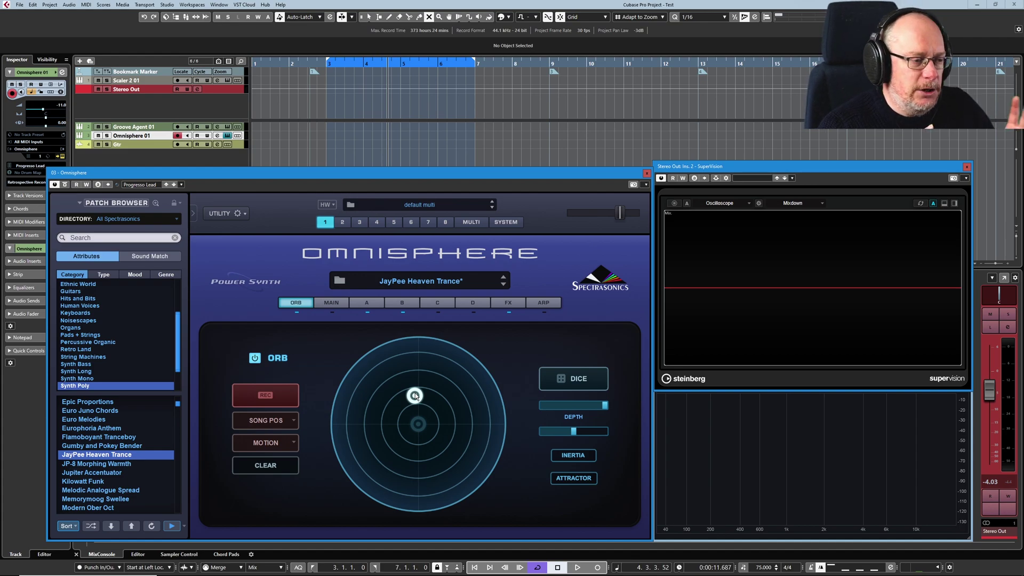
left_click(262, 359)
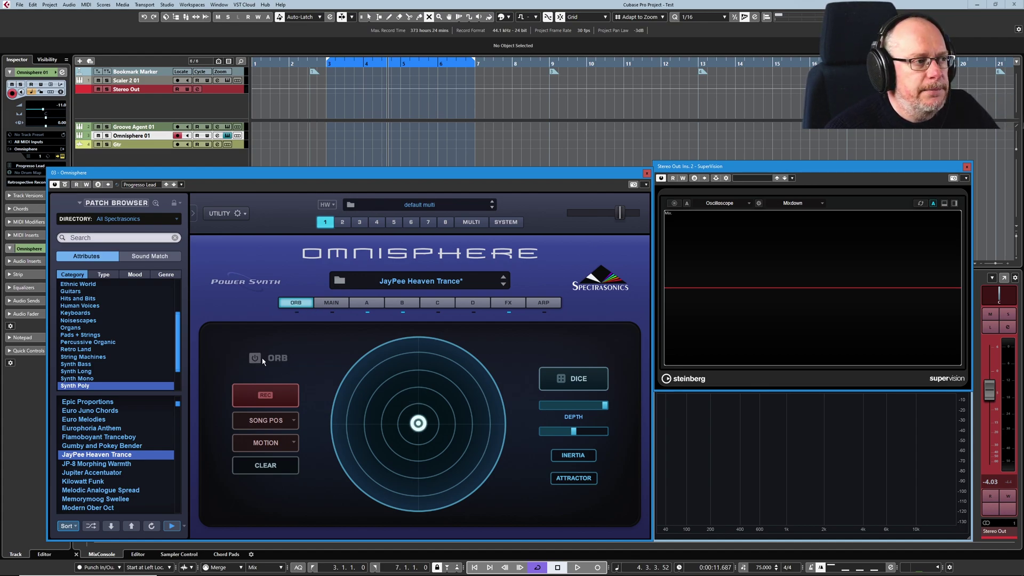
Return to Layer A's edit page with its JP-8000 Saw Fat synth oscillator.
left_click(368, 303)
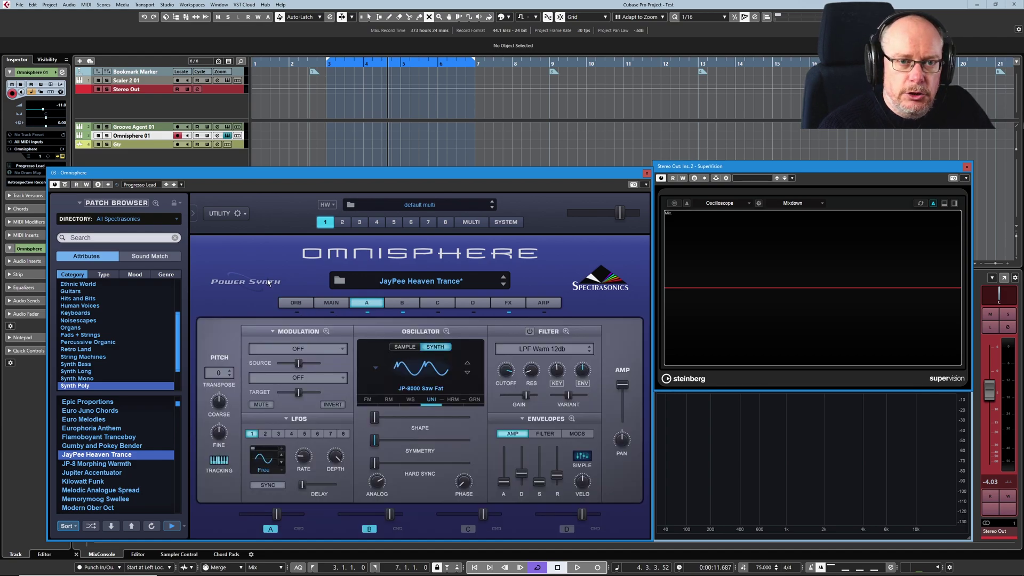